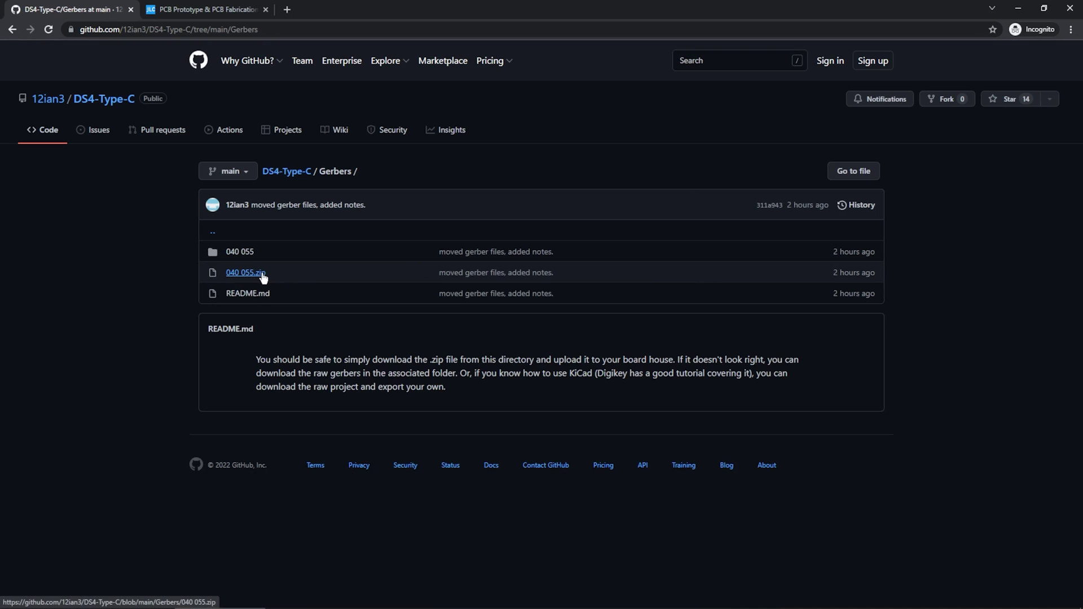
Open the 040 055.zip file in the Gerbers folder of the DS4-Type-C repository on GitHub
left_click(261, 272)
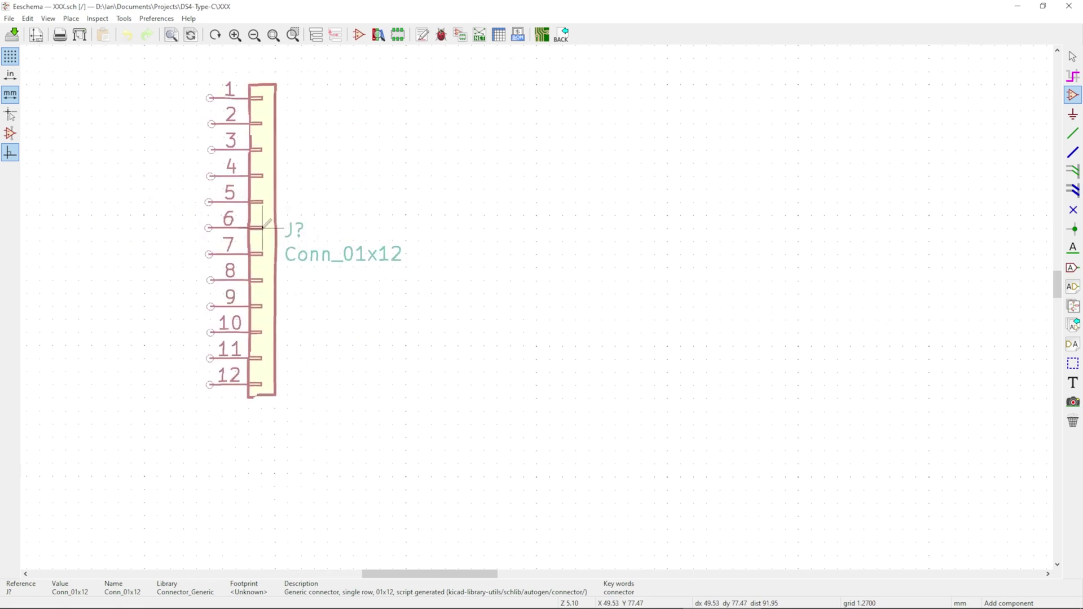
In Eeschema, flip the Conn_01x12 connector symbol so its pins face right with pin 12 uppermost and place it
key("x")
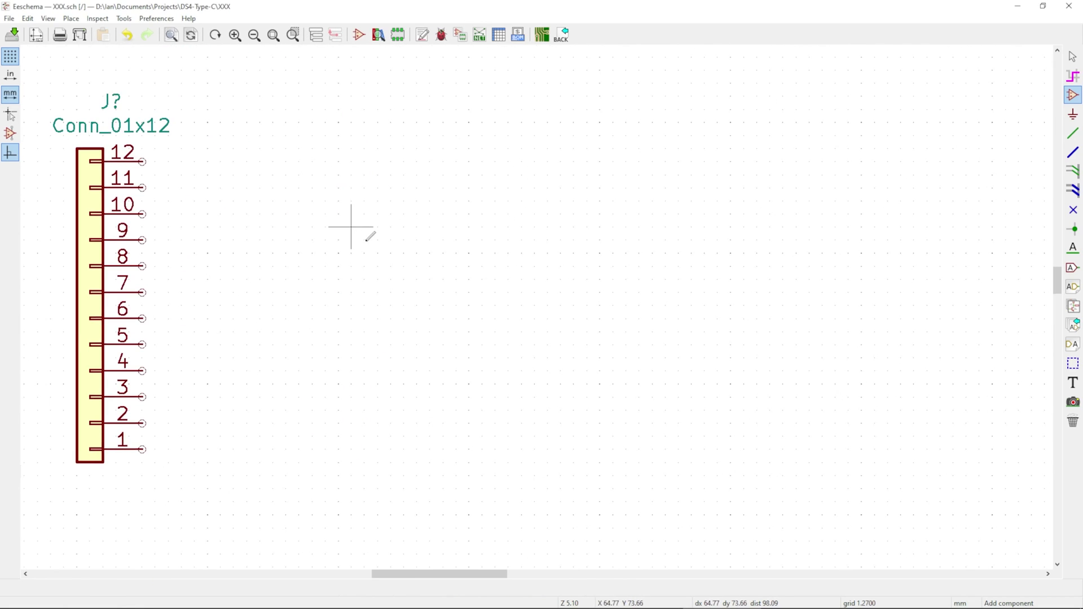
Search the symbol library for Type C and place a rotated USB_C_Plug_USB2.0 symbol beside the 12-pin connector
left_click(351, 226)
type("A")
type("Type C")
scroll(103, 137, "down", 3)
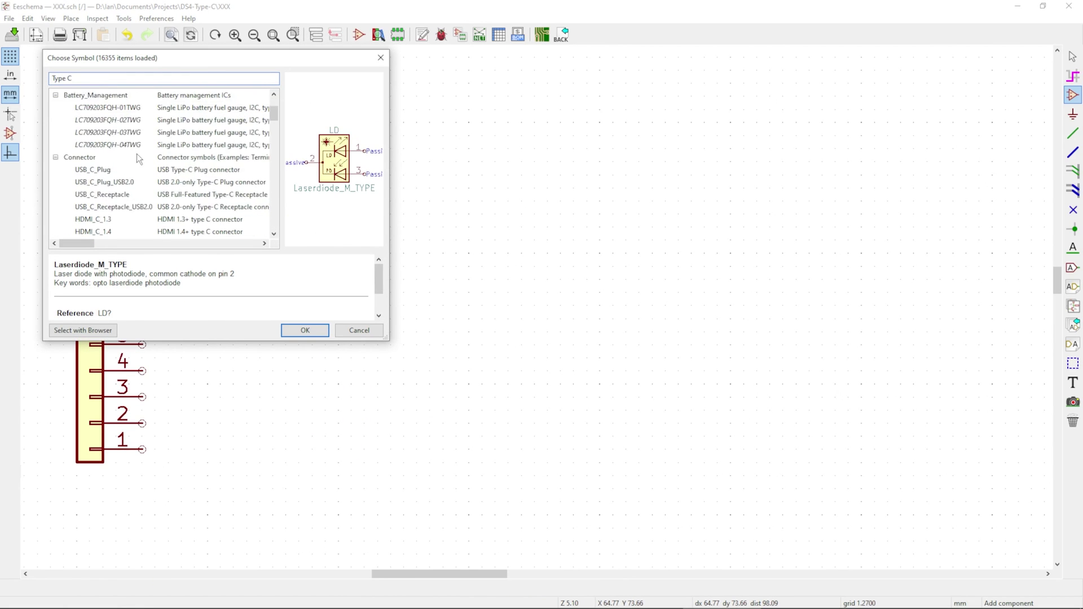
left_click(103, 137)
left_click(112, 149)
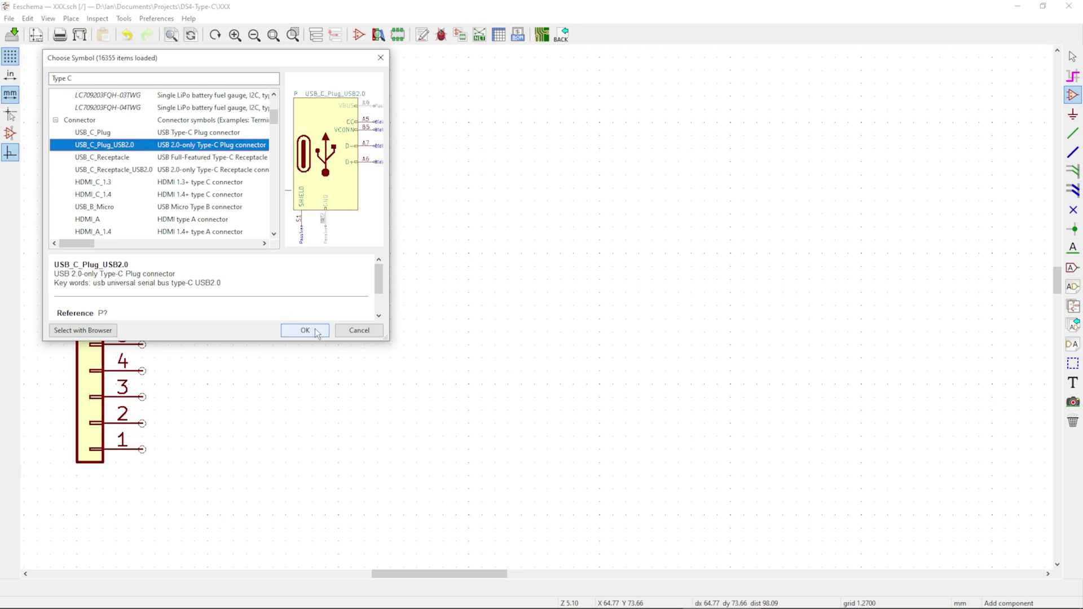
left_click(308, 330)
key("r")
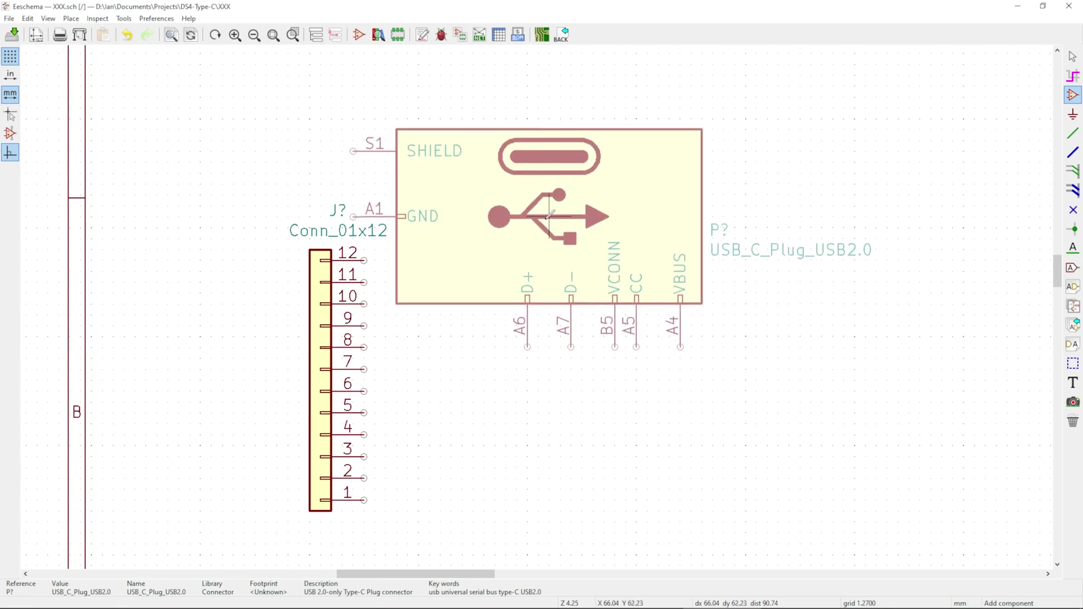
left_click(707, 297)
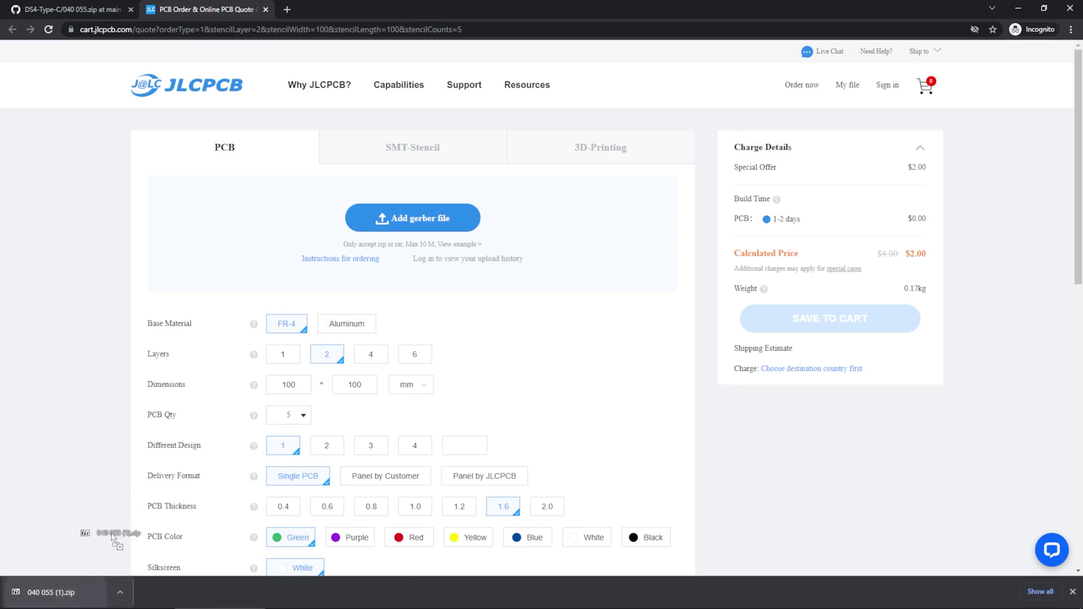
Switch to the JLCPCB quote page in the browser and upload the gerber archive 040 055 (1).zip
left_click_drag(359, 248, 360, 243)
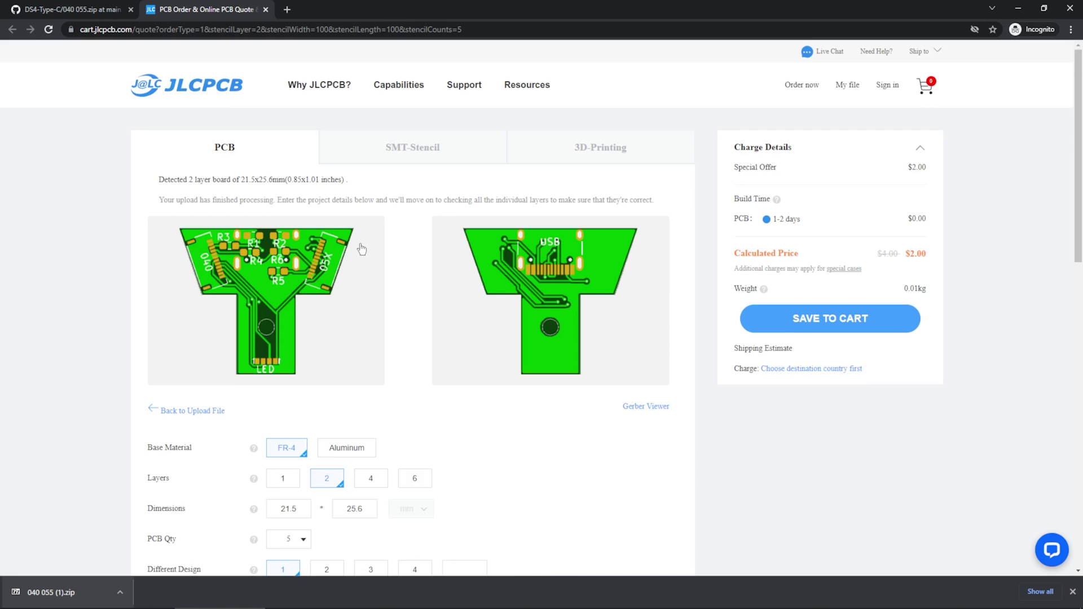
Set the board's PCB thickness to 0.8 and its PCB color to Black
scroll(361, 249, "down", 1)
scroll(361, 248, "down", 1)
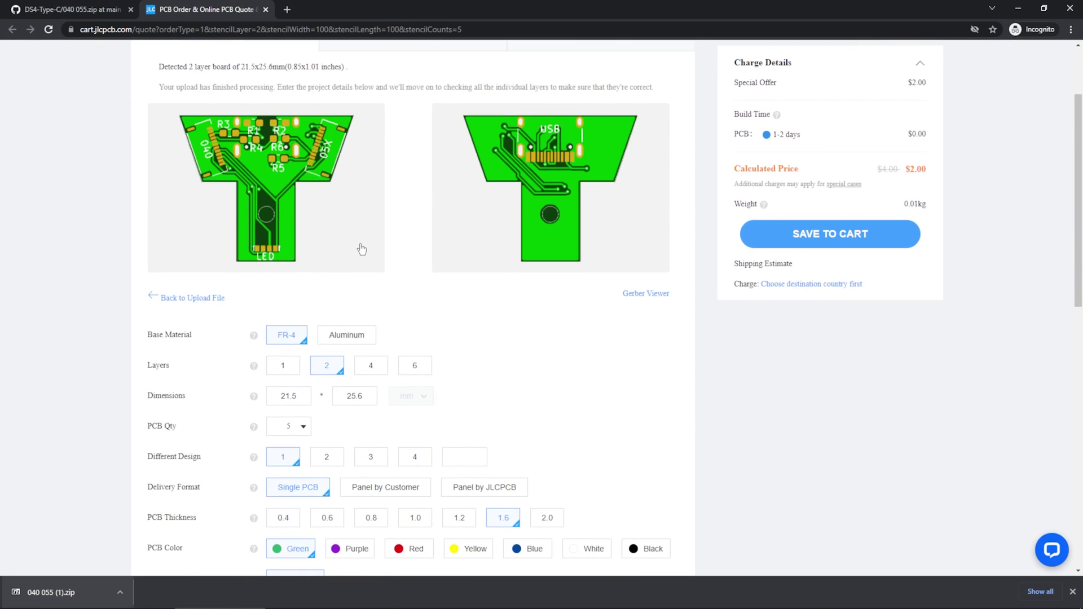
scroll(361, 249, "down", 1)
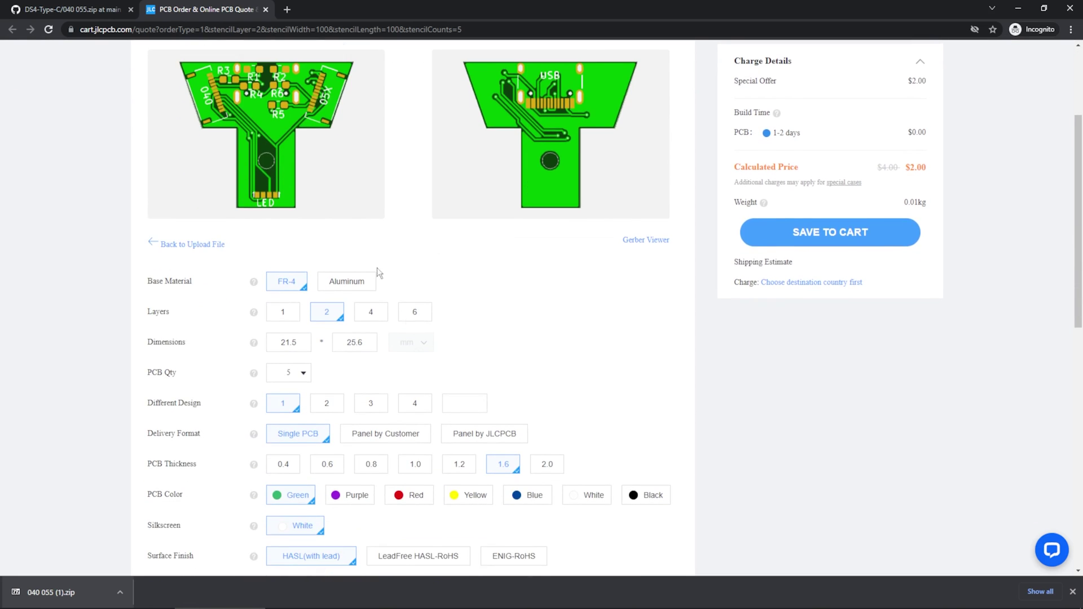
left_click(373, 463)
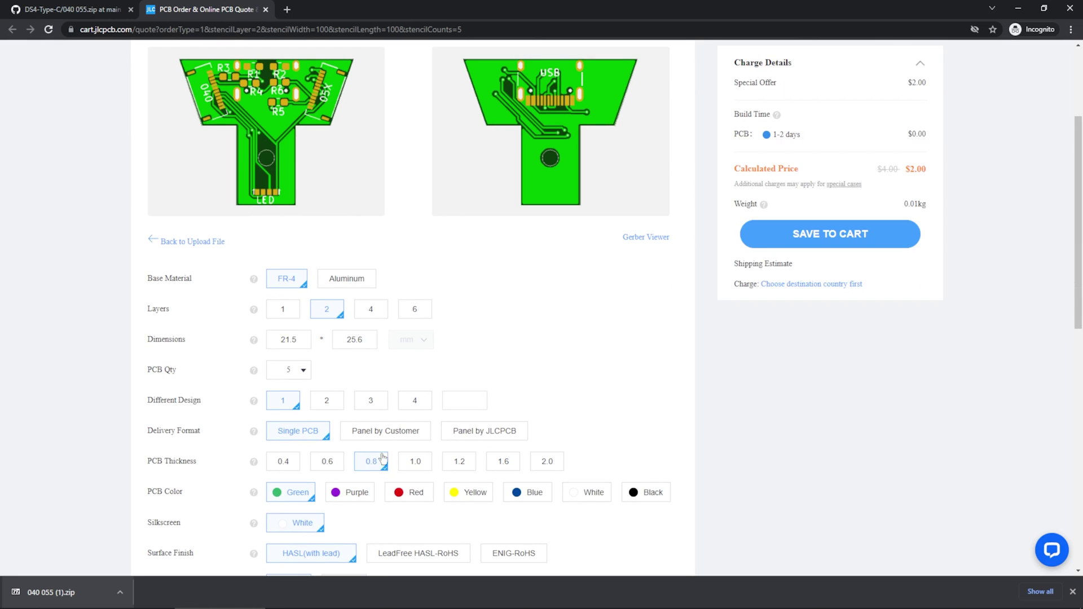
left_click(656, 498)
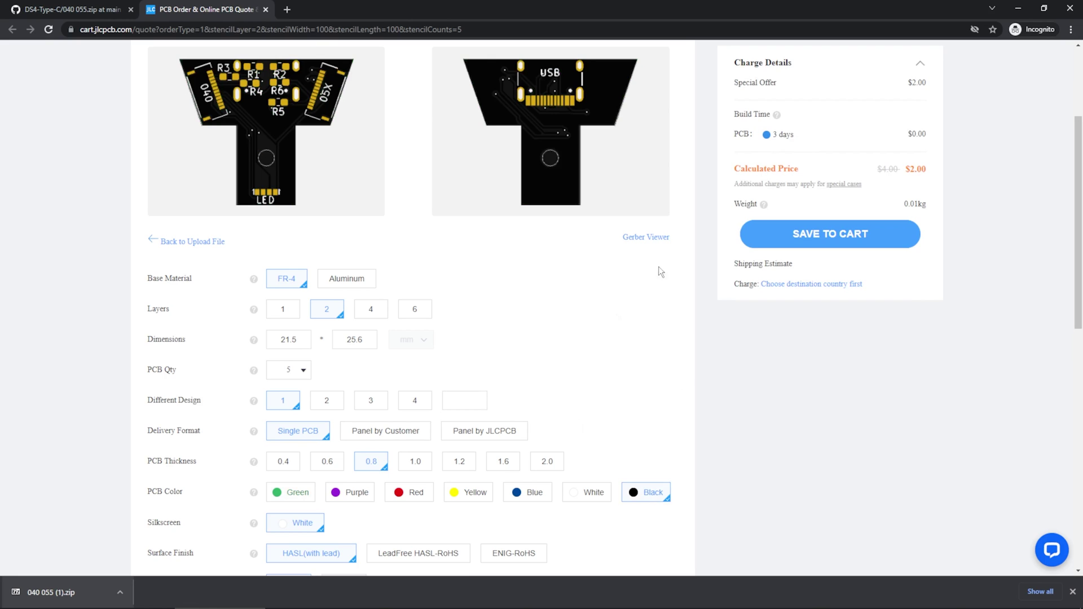
Try Red as the PCB color to check the charge details, and return the color to Black
left_click(407, 500)
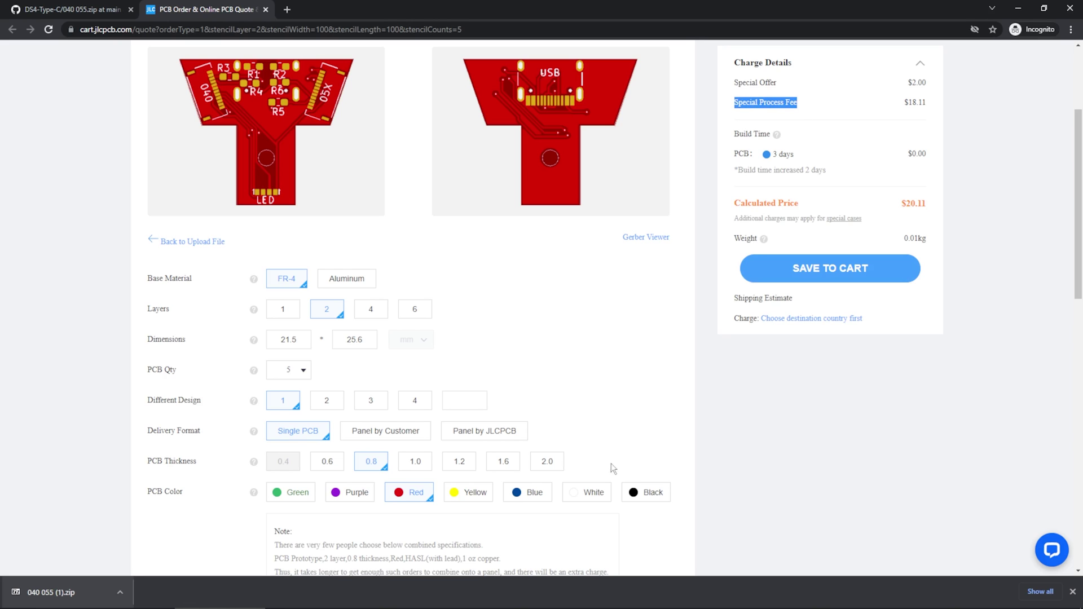
left_click(634, 495)
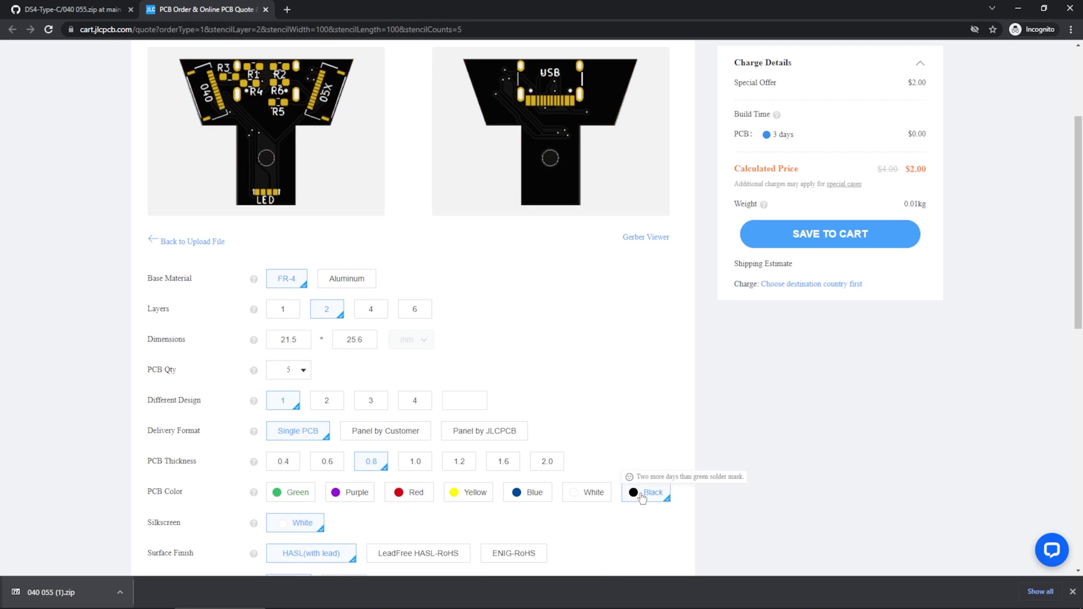
scroll(499, 333, "down", 5)
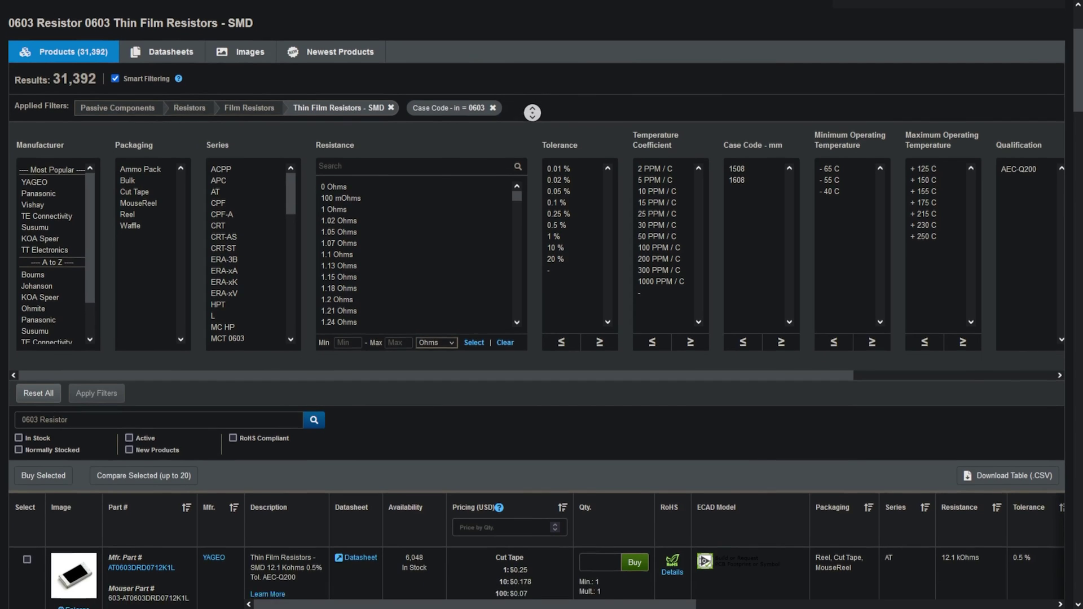
On Mouser, look through the 0603 thin film SMD resistor list, comparing prices, availability and resistance values
scroll(532, 113, "down", 2)
scroll(532, 113, "down", 2)
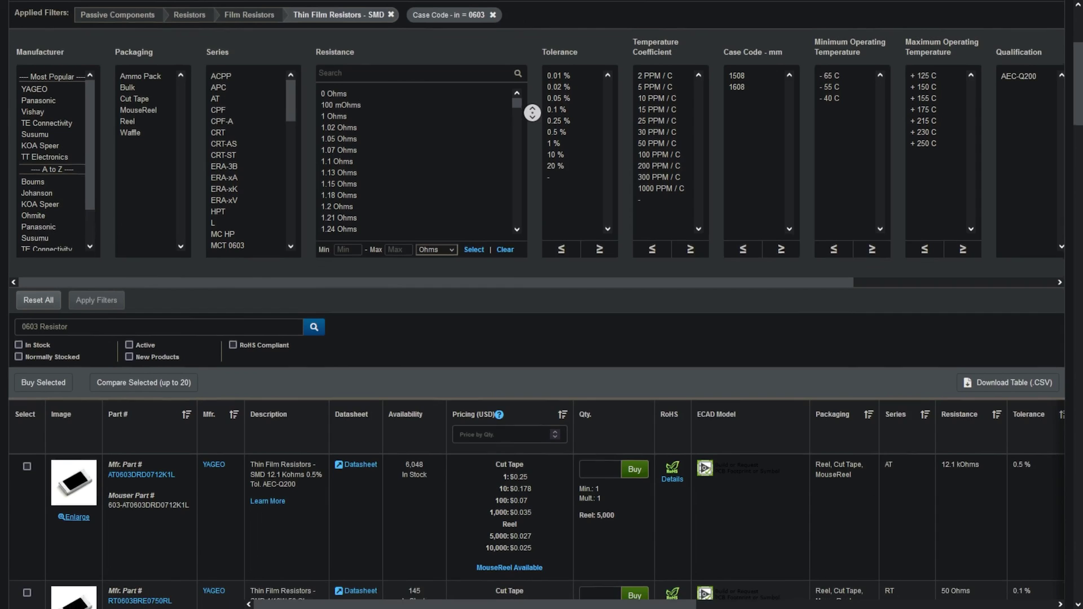
scroll(532, 112, "down", 2)
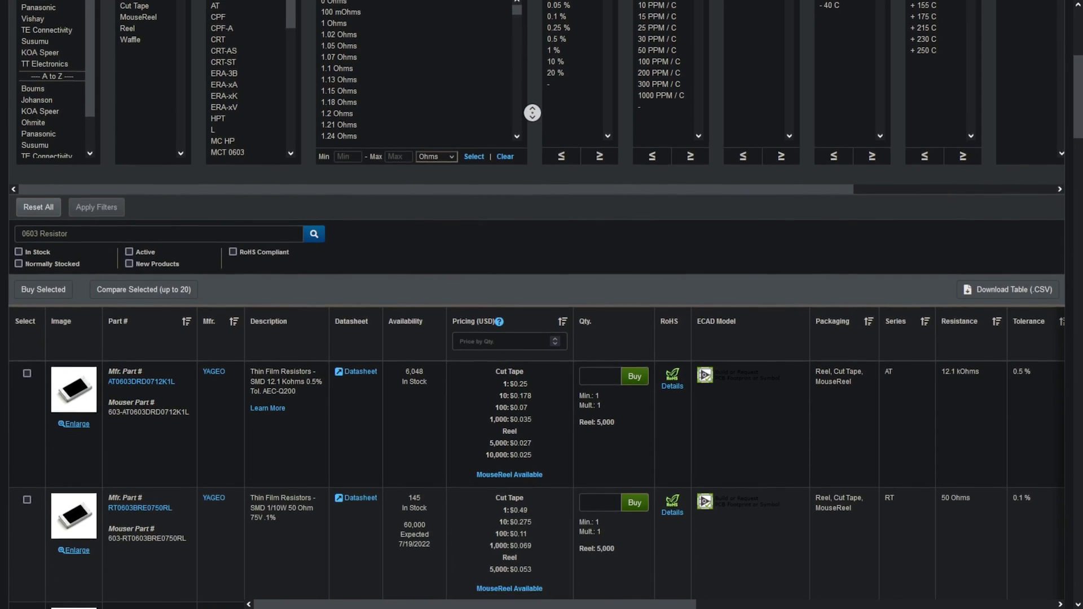
scroll(532, 113, "down", 2)
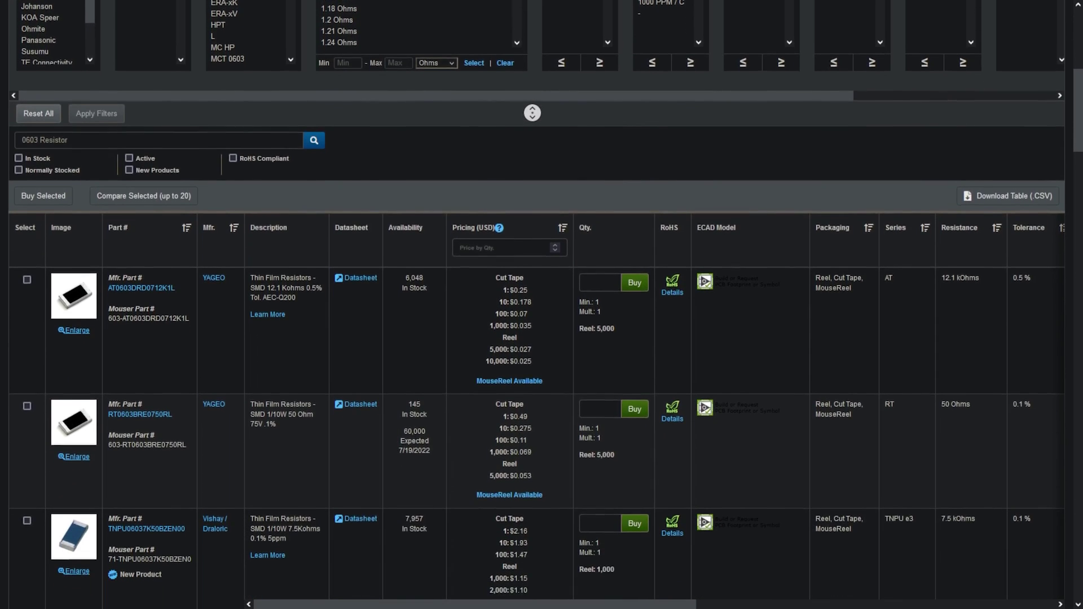
scroll(531, 112, "down", 2)
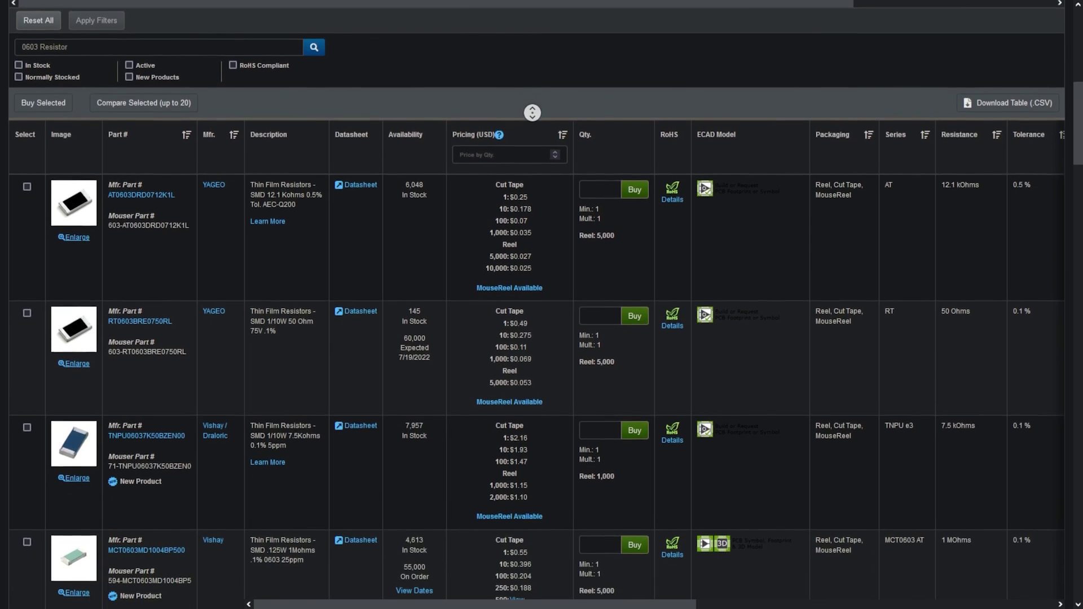
scroll(532, 113, "down", 2)
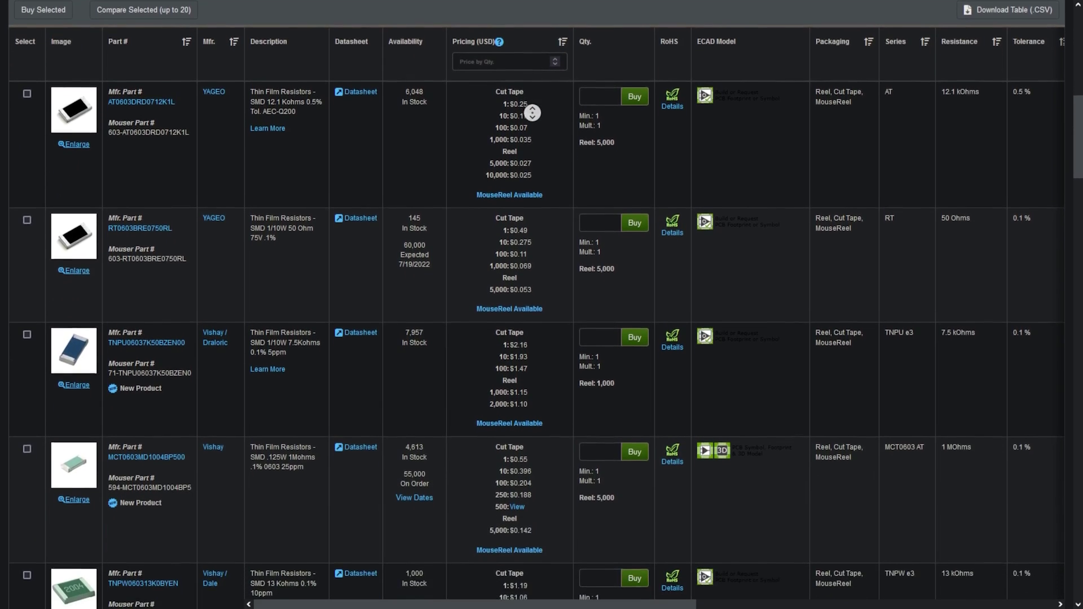
scroll(532, 112, "down", 2)
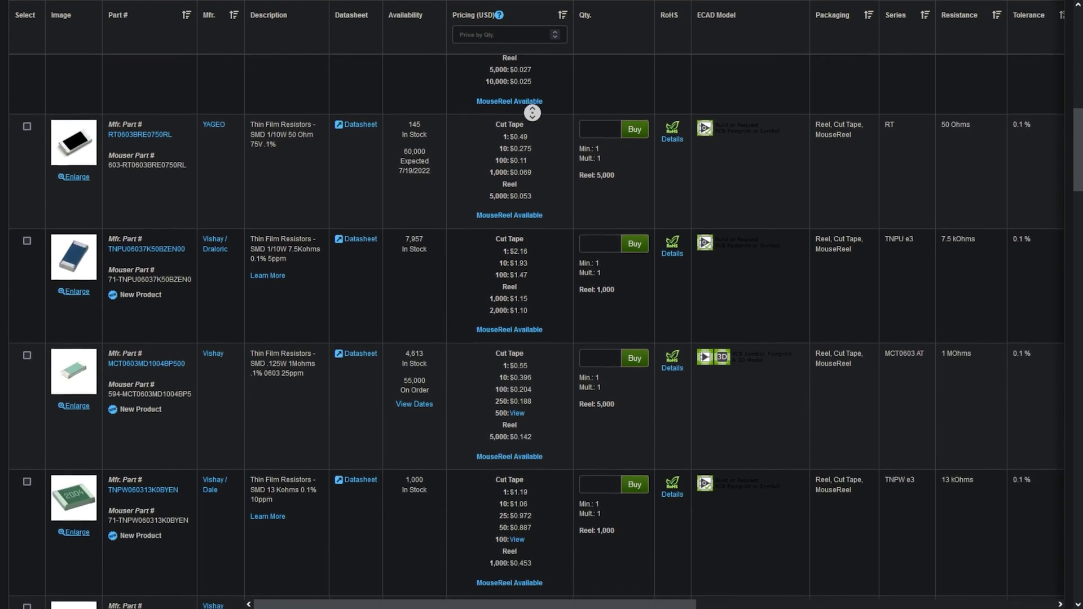
scroll(532, 113, "down", 2)
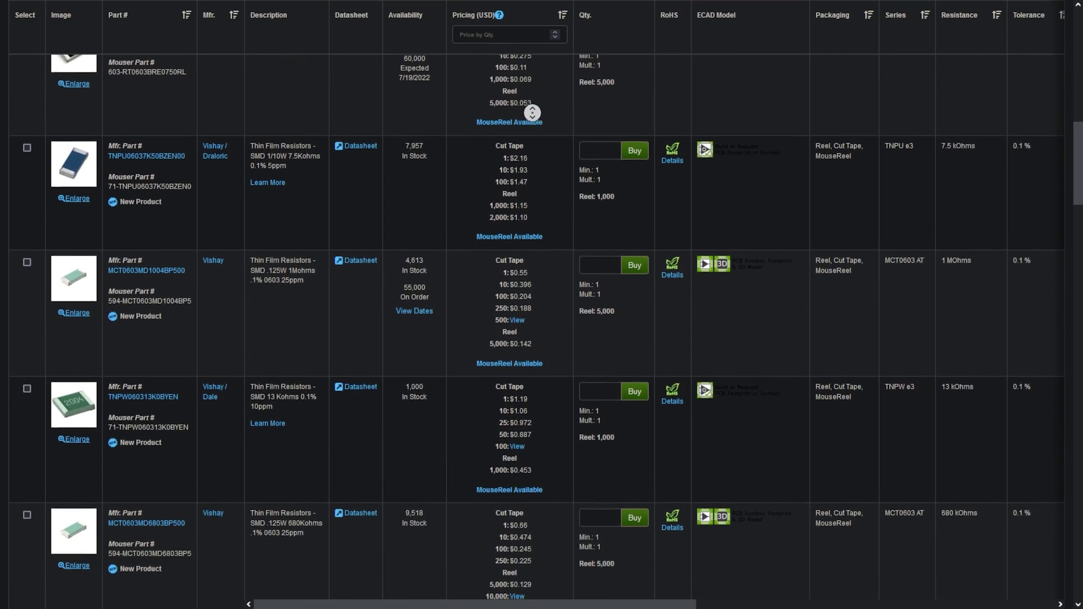
scroll(531, 113, "down", 2)
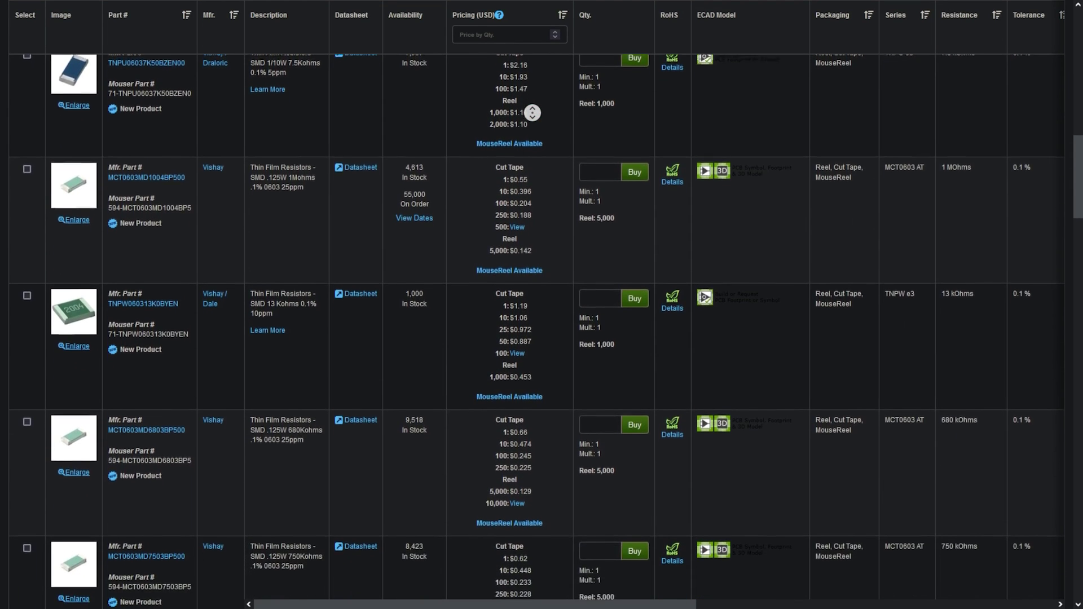
scroll(531, 113, "down", 2)
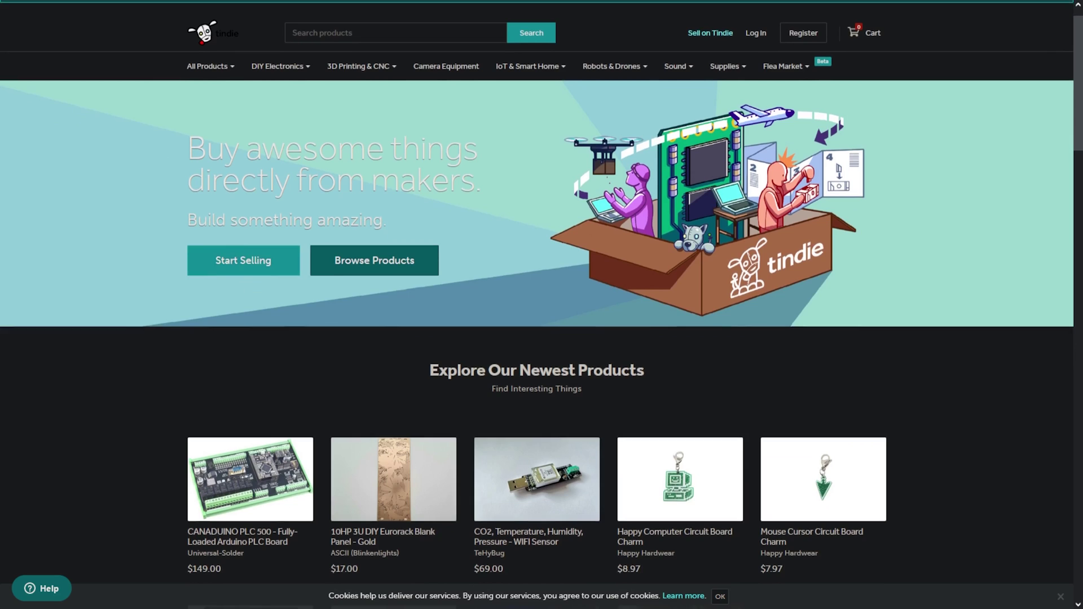
Browse the newest products on the Tindie home page
scroll(536, 304, "down", 1)
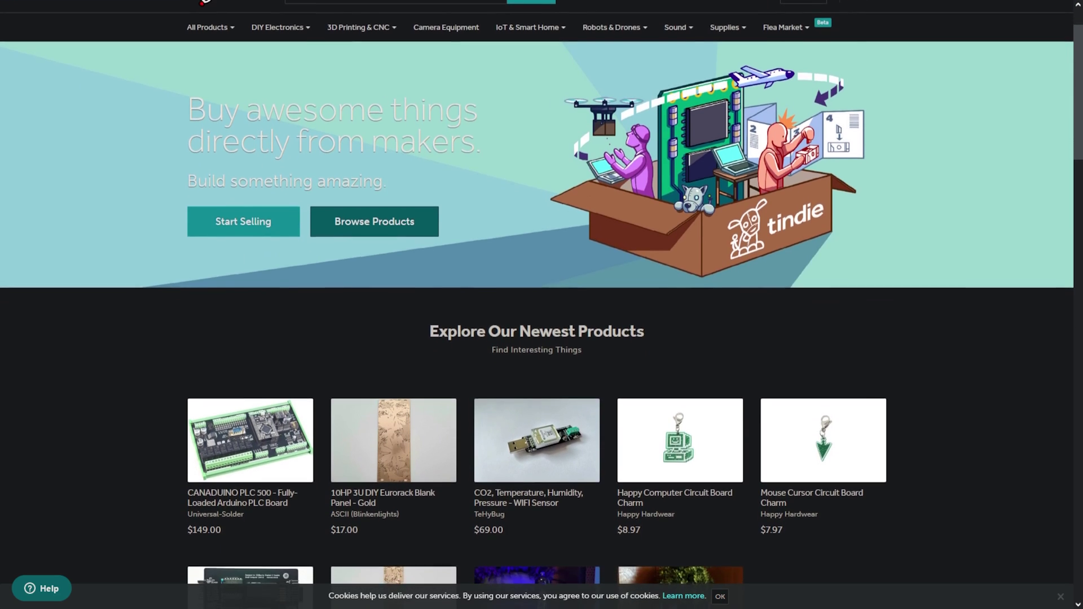
scroll(536, 305, "down", 1)
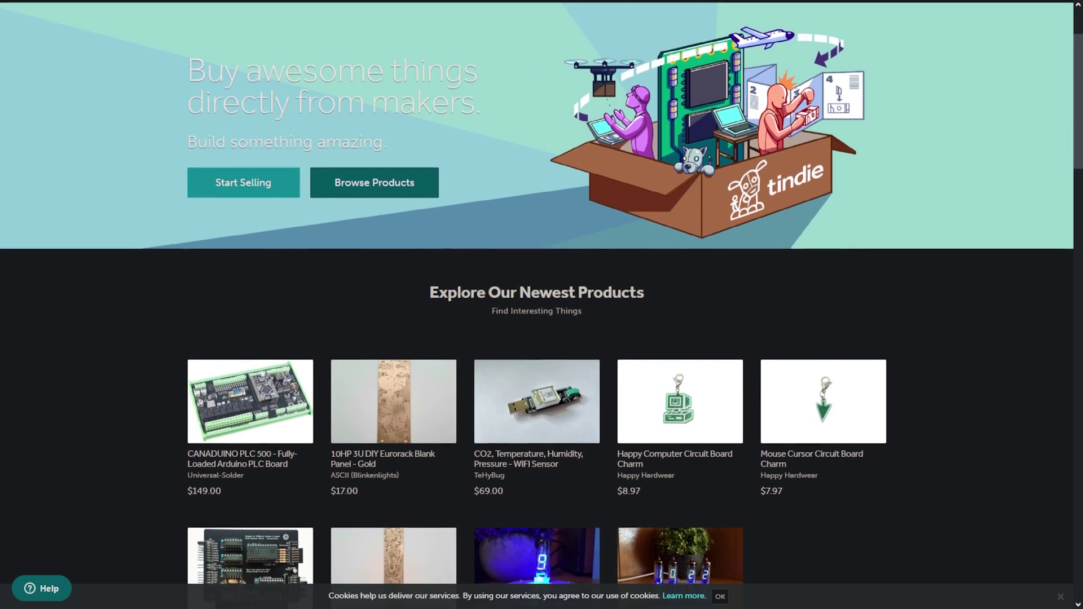
scroll(535, 304, "down", 1)
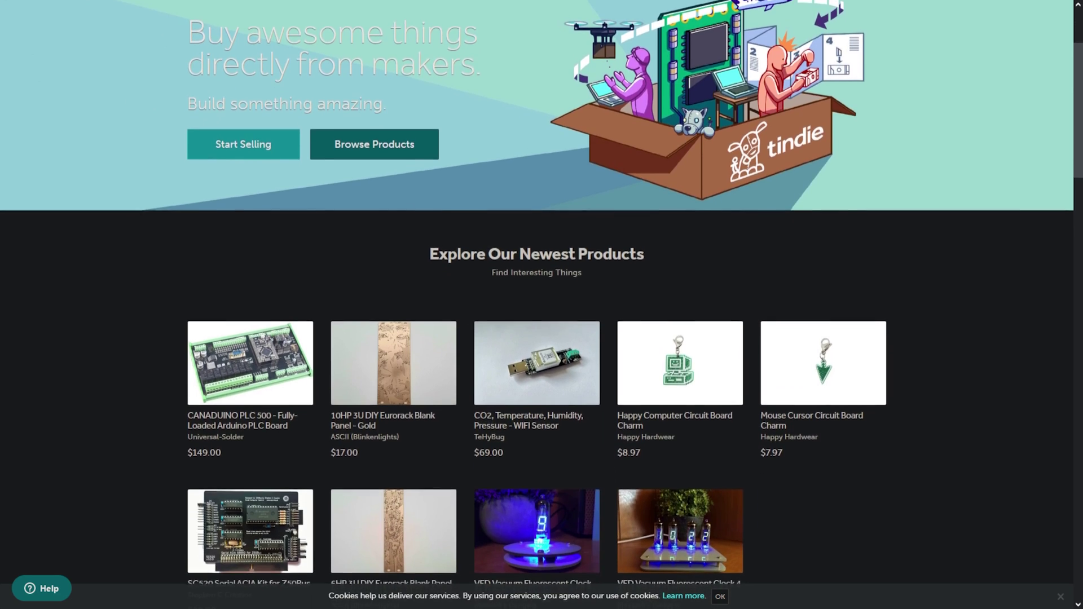
scroll(536, 305, "down", 1)
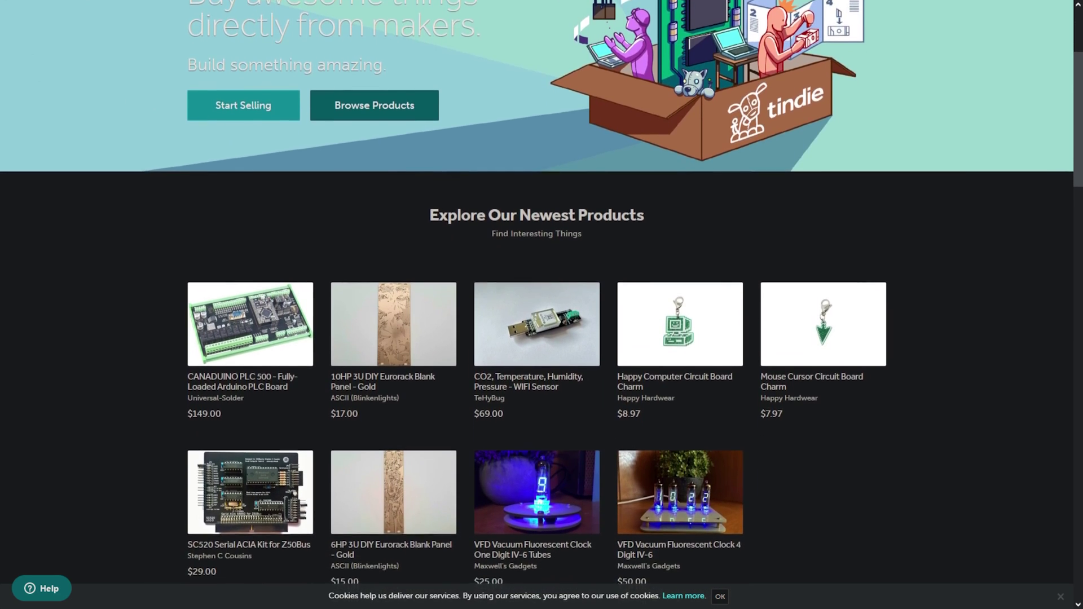
scroll(536, 305, "down", 1)
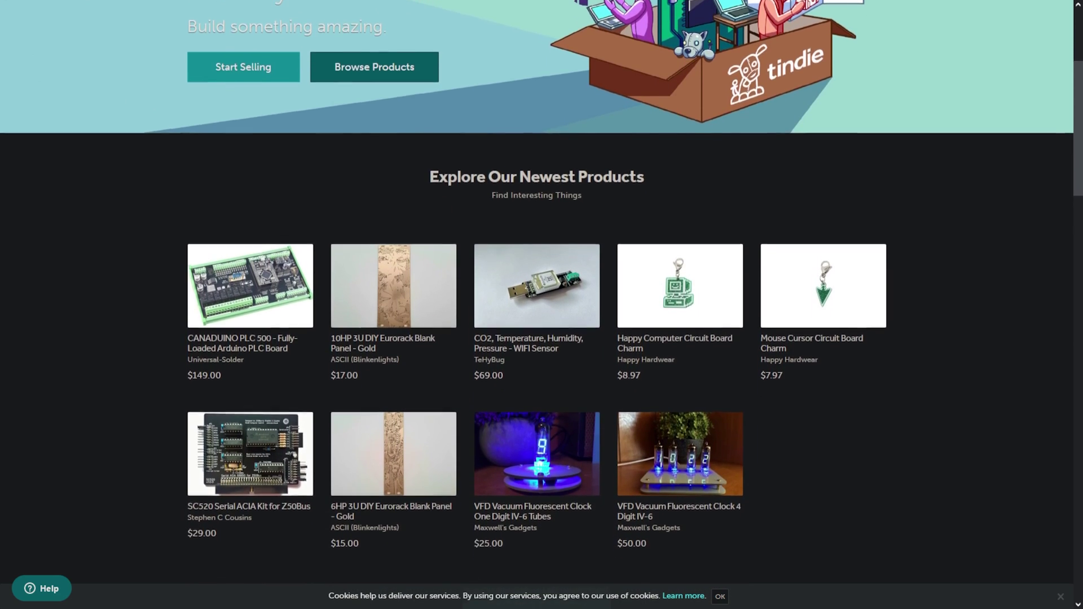
scroll(536, 304, "down", 1)
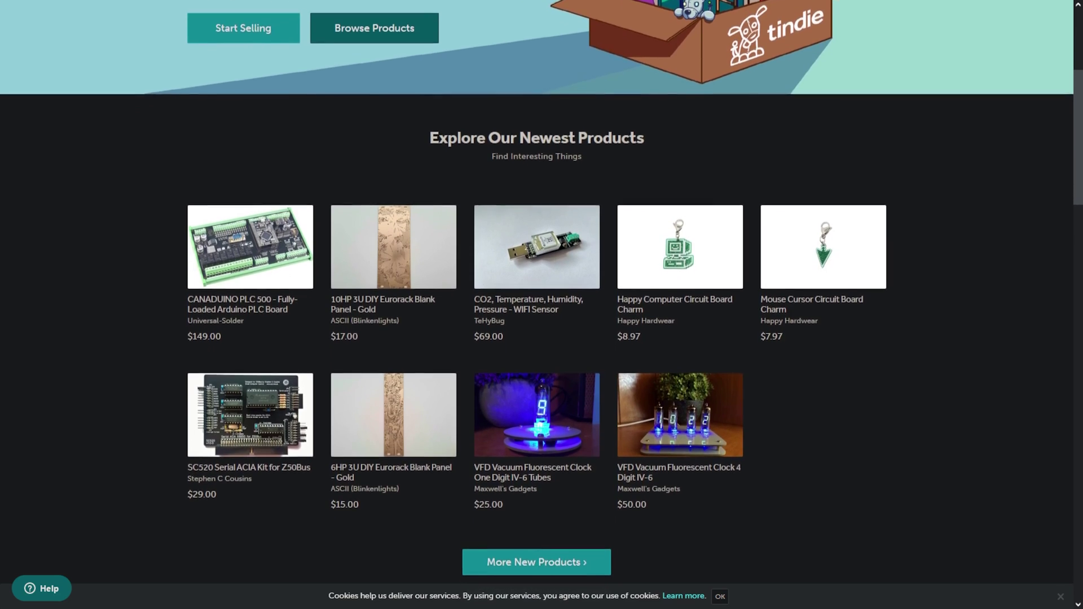